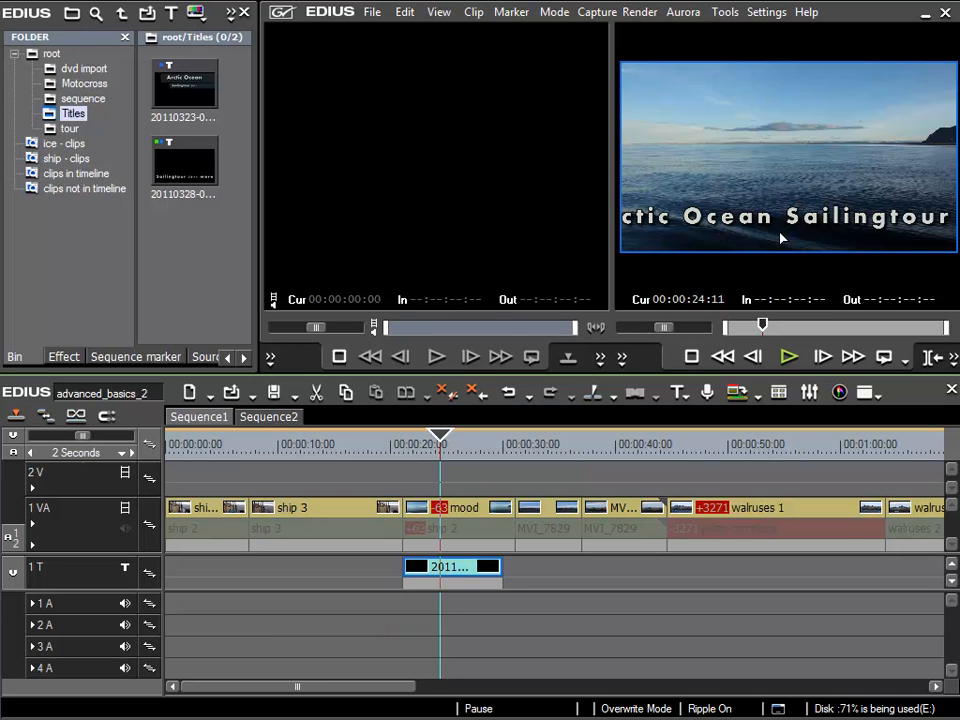
# Open the crawl title on the title track and draw a dark semi-transparent rectangle about 1013 × 208 over its text.
pyautogui.doubleClick(460, 570)
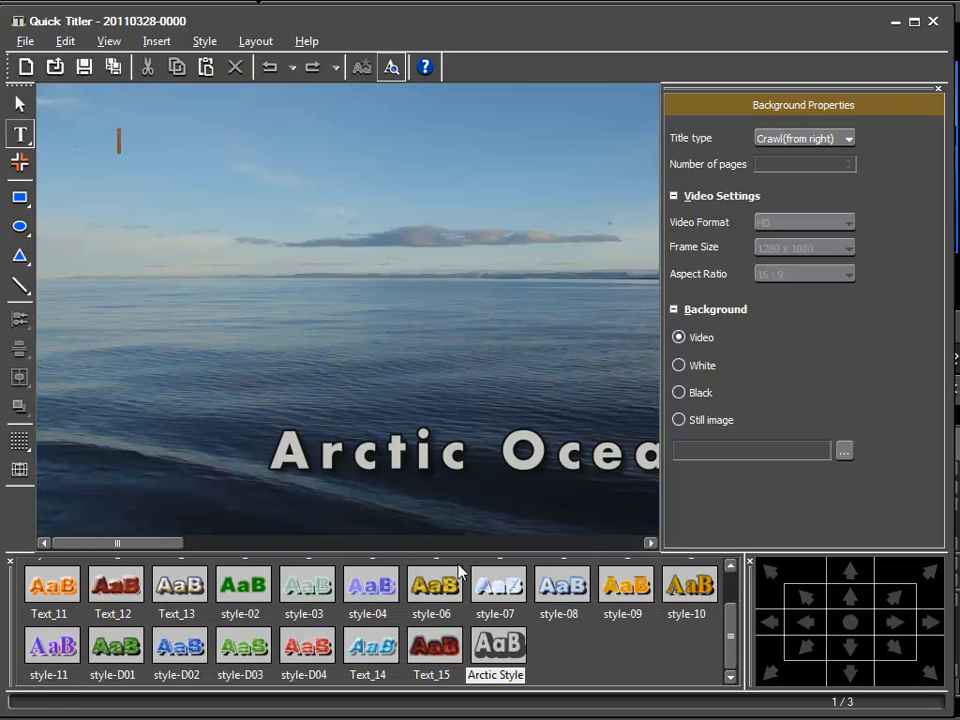
pyautogui.click(19, 197)
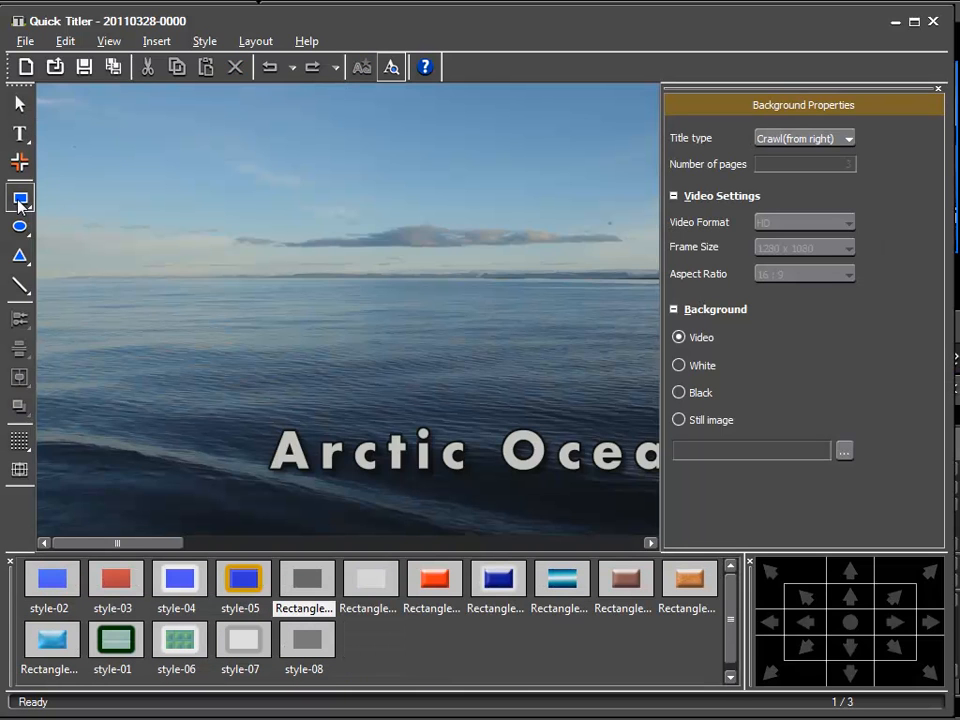
pyautogui.moveTo(133, 408)
pyautogui.mouseDown()
pyautogui.moveTo(279, 450)
pyautogui.moveTo(558, 498)
pyautogui.mouseUp()
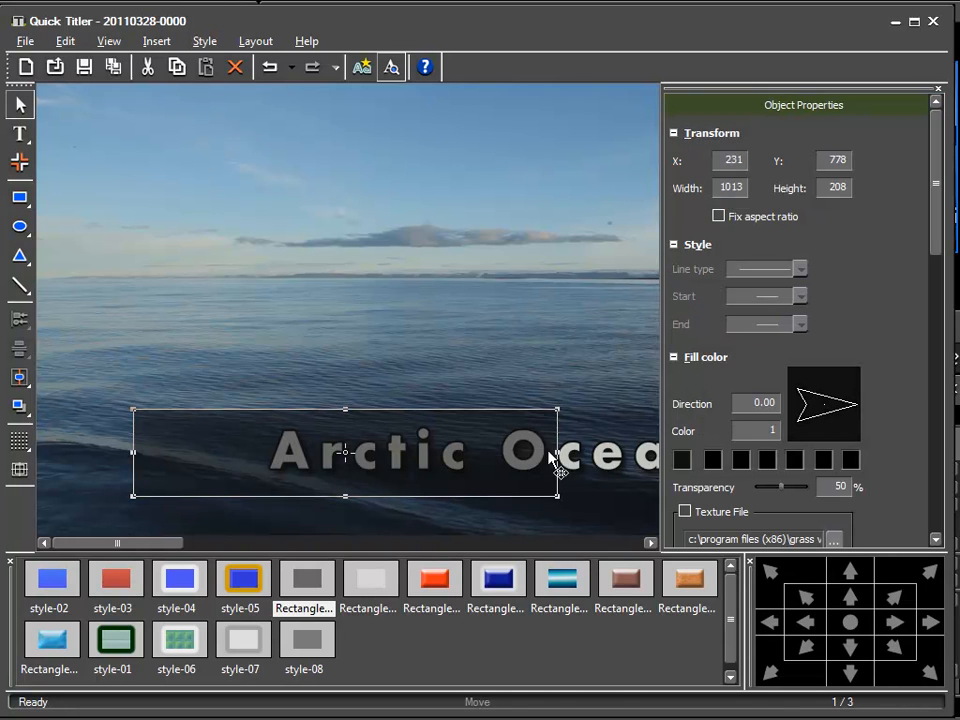
# Stretch the rectangle on both sides to a width of about 1827, starting at the page's outer edge, and save the title.
pyautogui.moveTo(557, 452); pyautogui.dragTo(410, 470)
pyautogui.moveTo(184, 546); pyautogui.dragTo(92, 548)
pyautogui.moveTo(133, 453); pyautogui.dragTo(35, 462)
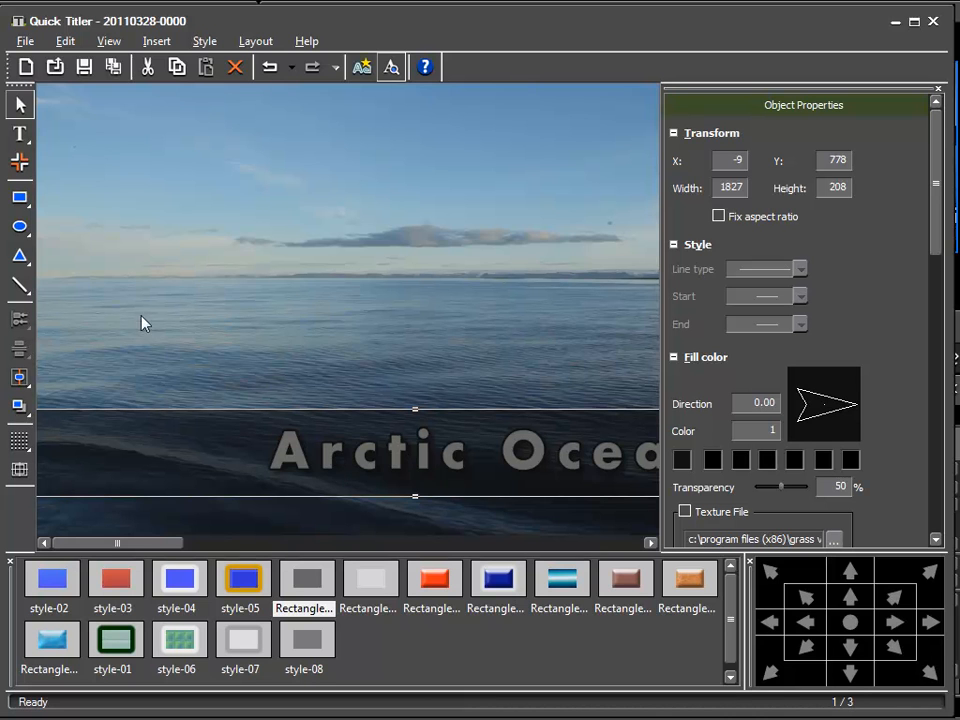
pyautogui.click(84, 66)
# Play the crawl title from its start at 00:00:21:03 to check how the dark bar behaves.
pyautogui.moveTo(416, 442); pyautogui.dragTo(408, 442)
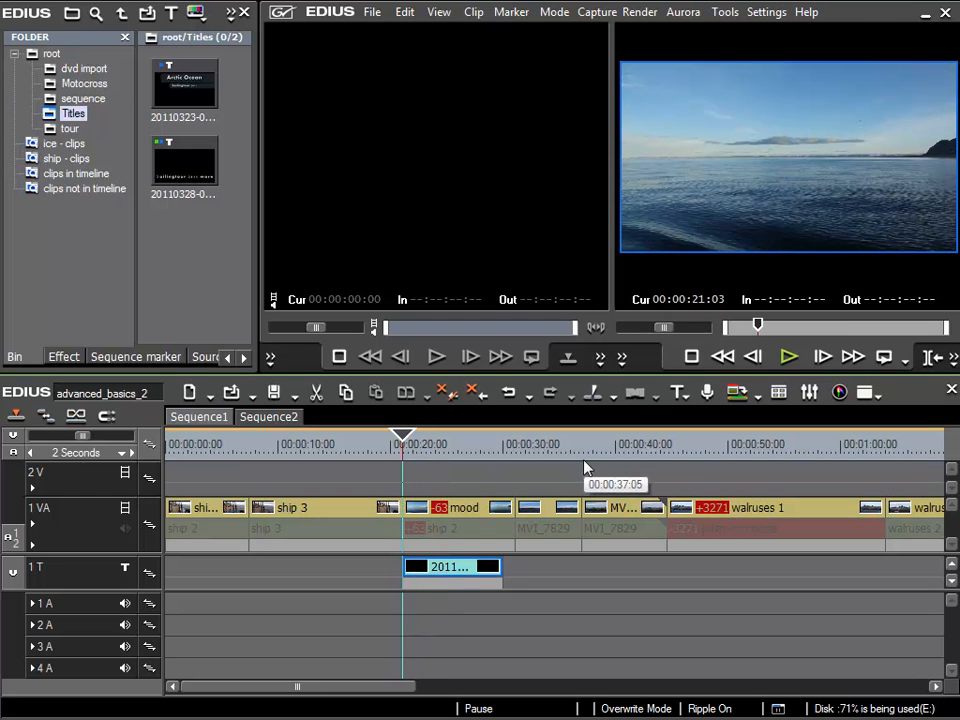
pyautogui.press('space')
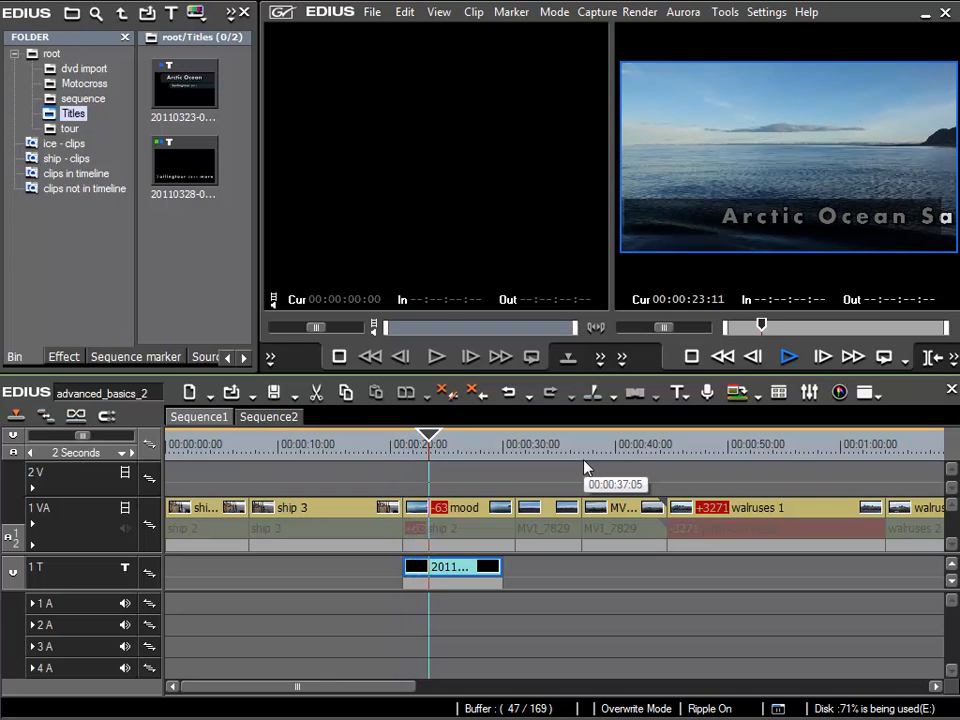
pyautogui.press('space')
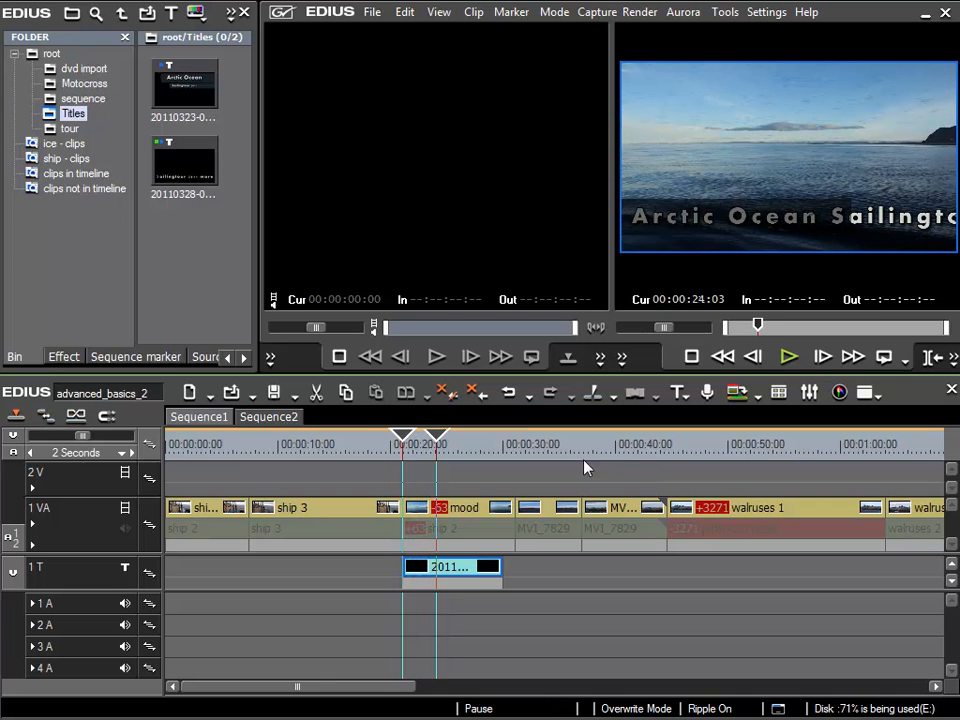
# Reopen the crawl title, delete the dark rectangle from it, and save the title.
pyautogui.doubleClick(466, 575)
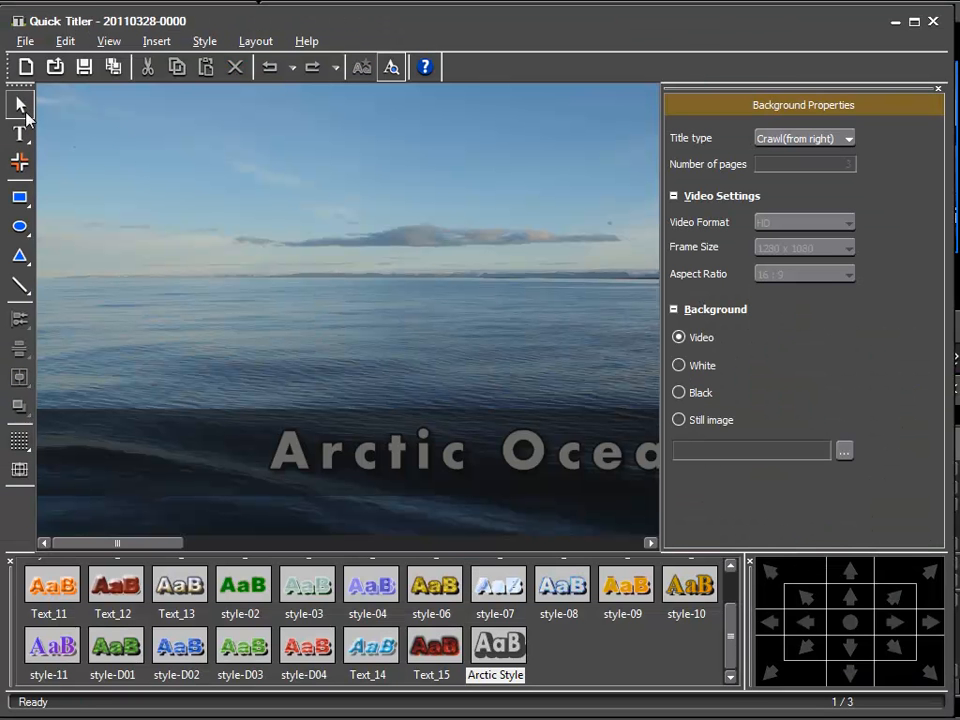
pyautogui.click(186, 472)
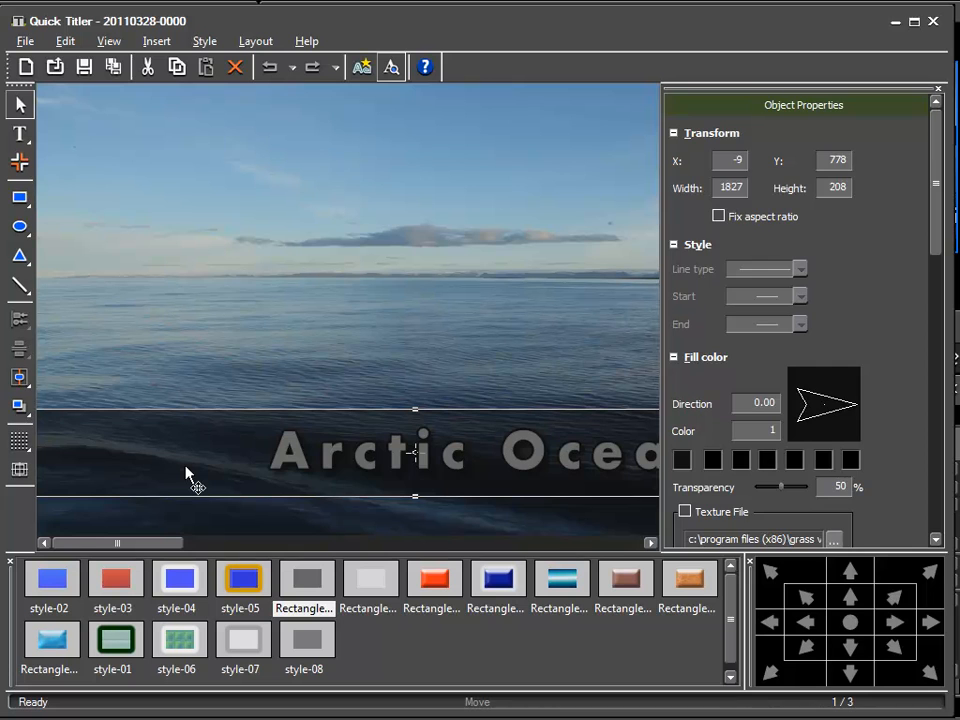
pyautogui.press('Delete')
pyautogui.click(85, 67)
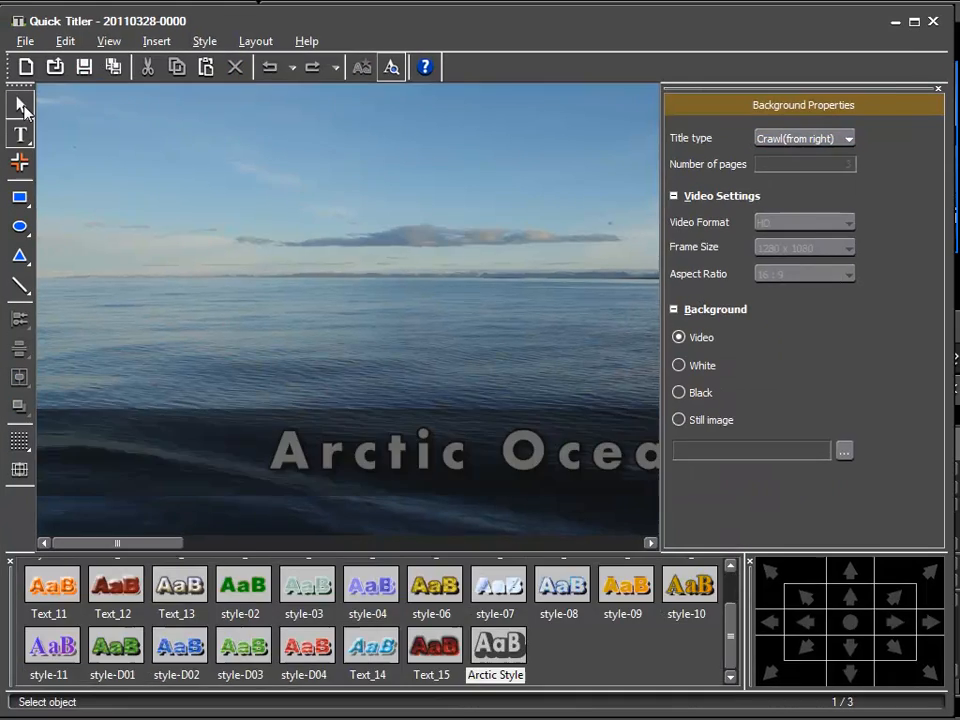
# Create a new QuickTitler clip in the Titles bin with the frame at 00:00:25:23 as background, and set its title type to Still.
pyautogui.moveTo(432, 457); pyautogui.dragTo(459, 458)
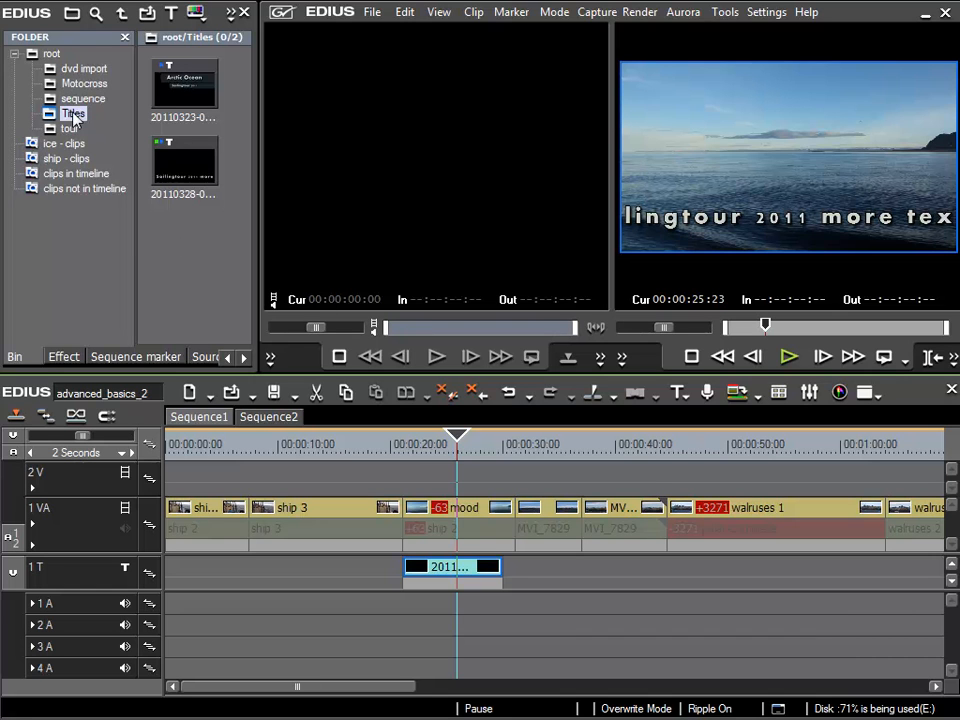
pyautogui.rightClick(161, 244)
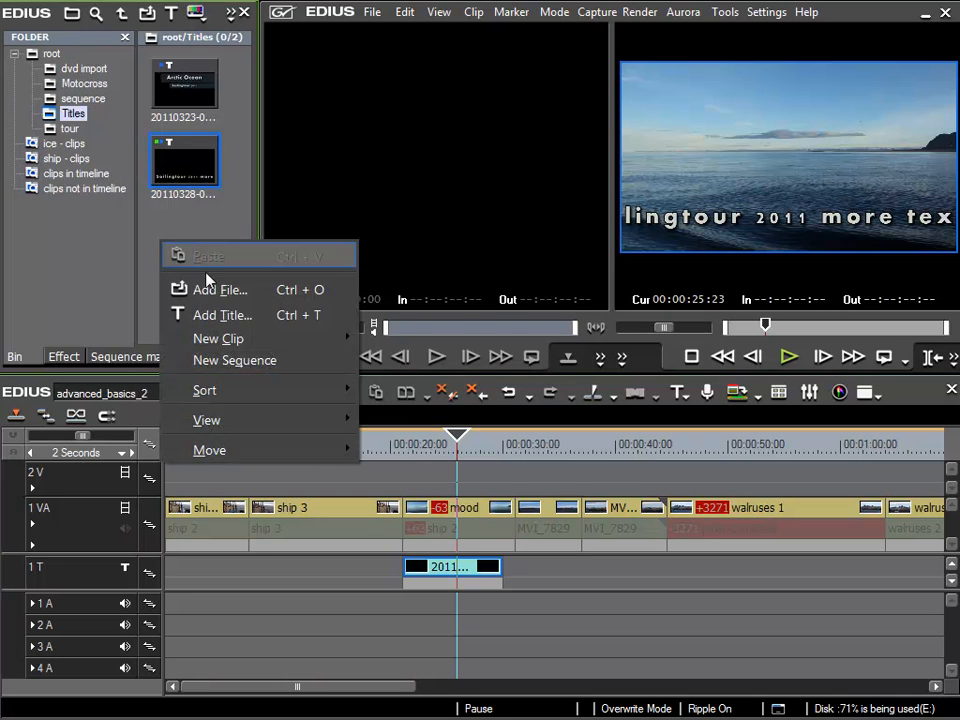
pyautogui.moveTo(236, 345)
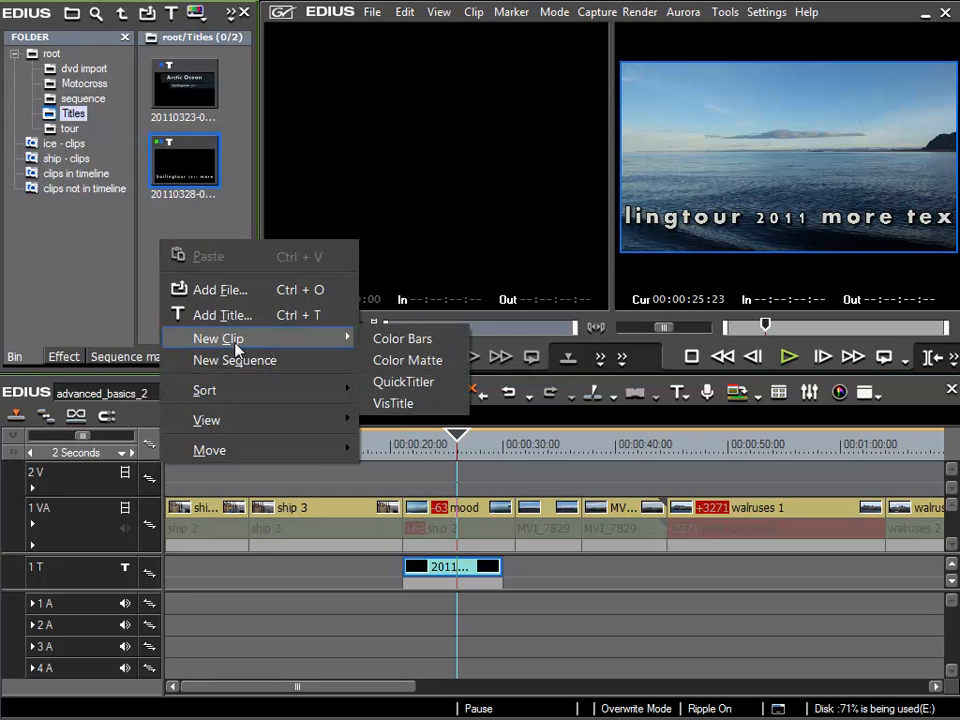
pyautogui.click(381, 384)
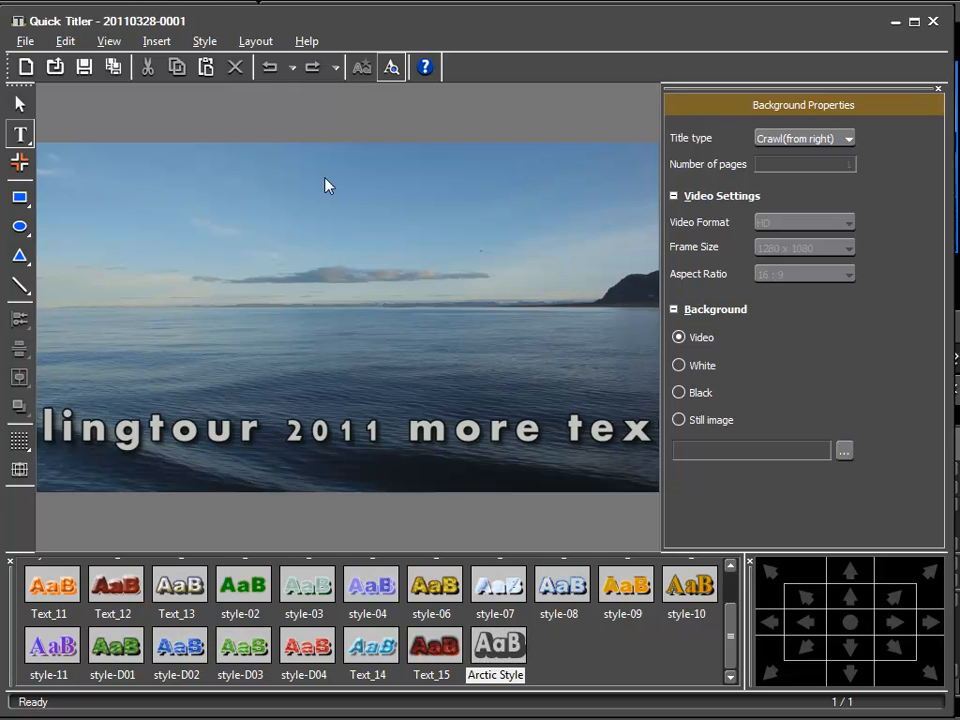
pyautogui.click(20, 103)
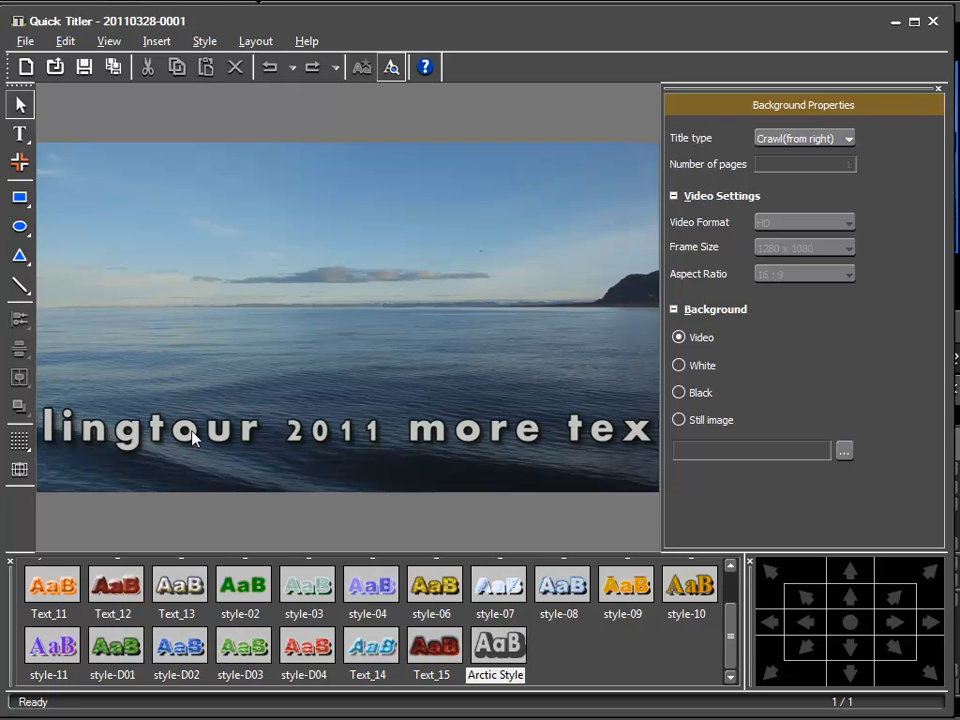
pyautogui.moveTo(338, 21); pyautogui.dragTo(959, 221)
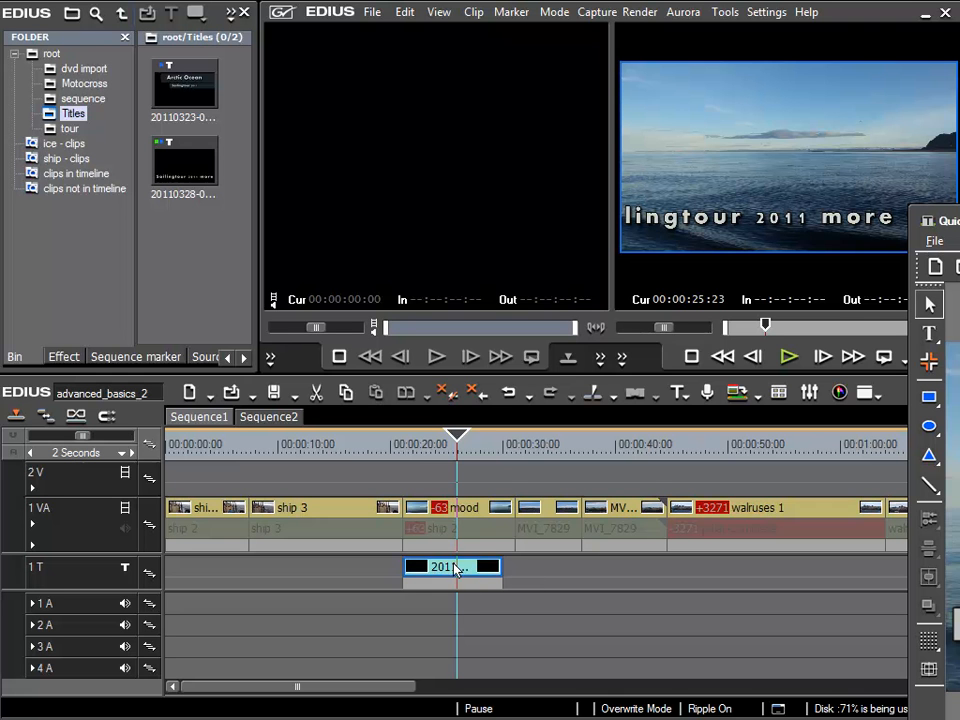
pyautogui.moveTo(959, 220); pyautogui.dragTo(331, 18)
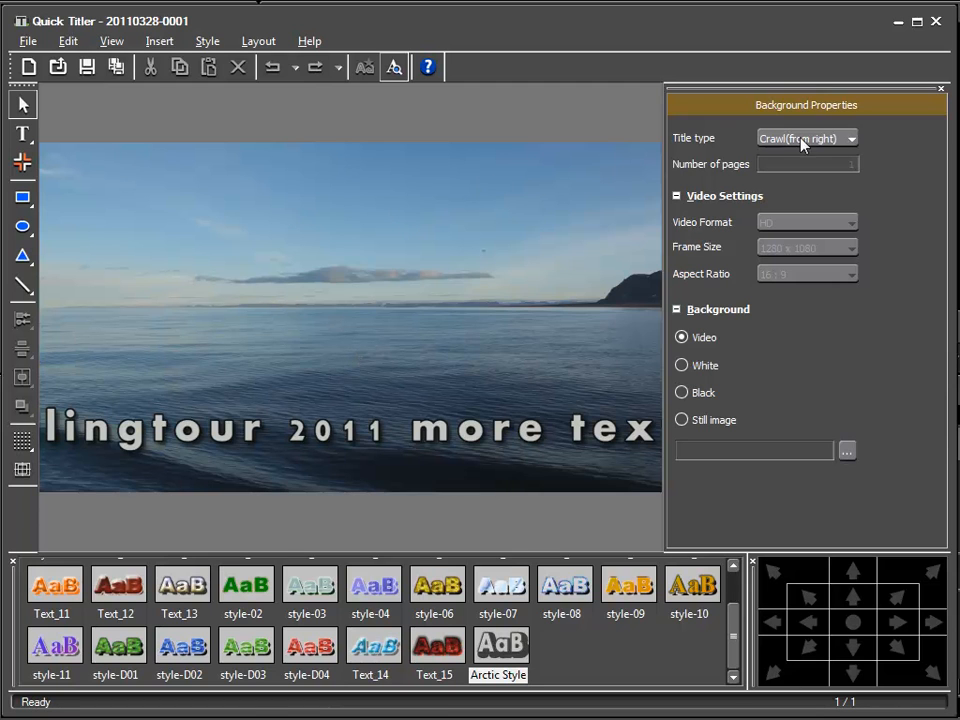
pyautogui.click(832, 142)
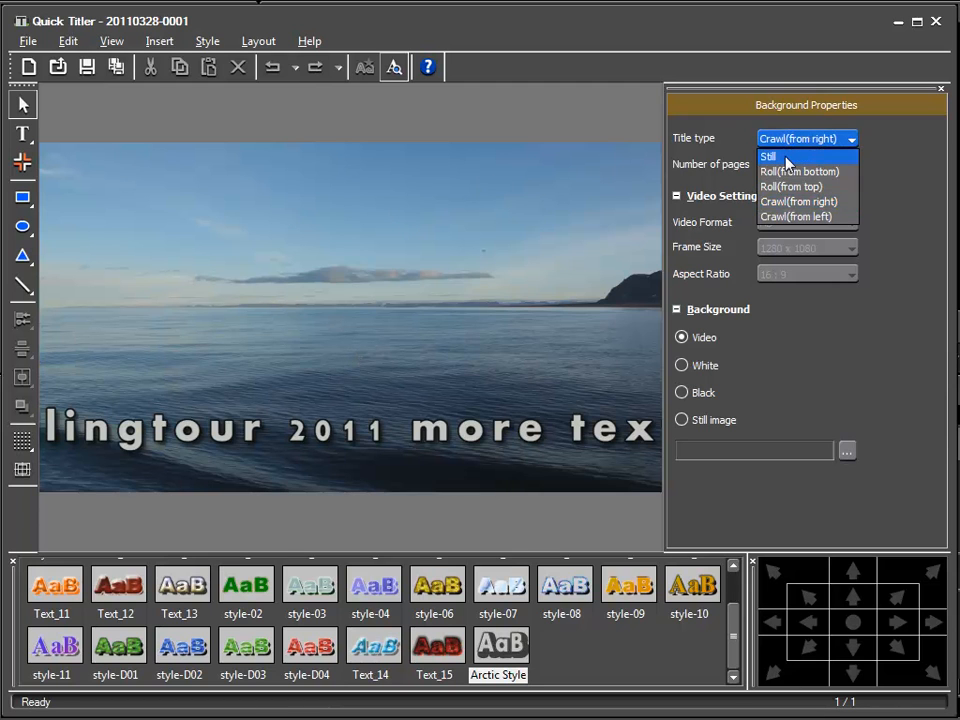
pyautogui.click(794, 157)
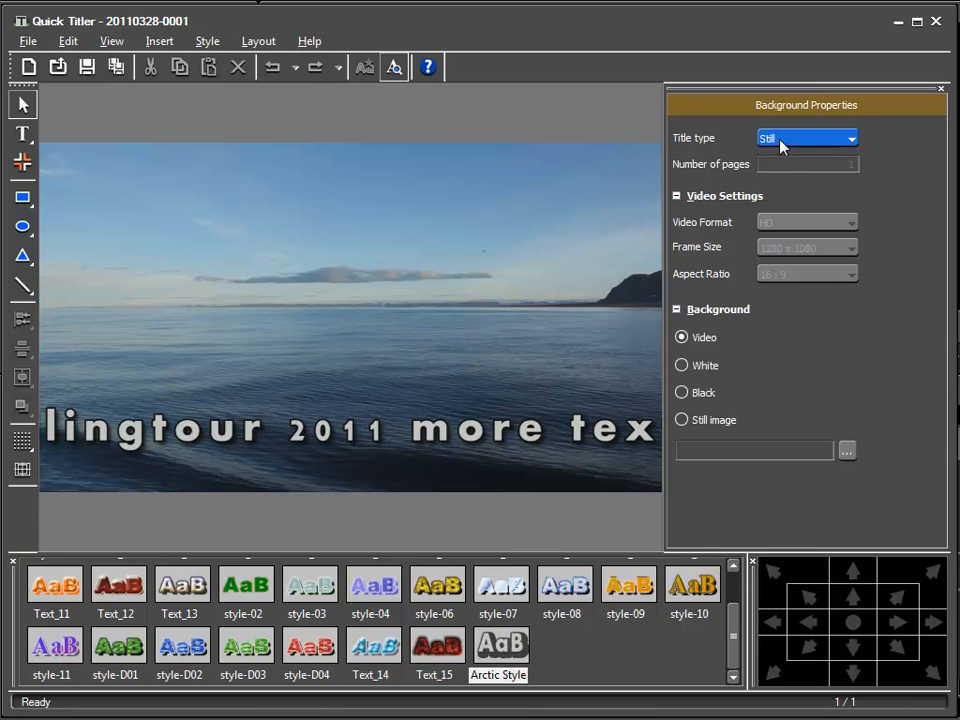
# Draw a dark rectangle over the crawl text and stretch it across the full frame, about 1987 wide and 243 high.
pyautogui.click(36, 204)
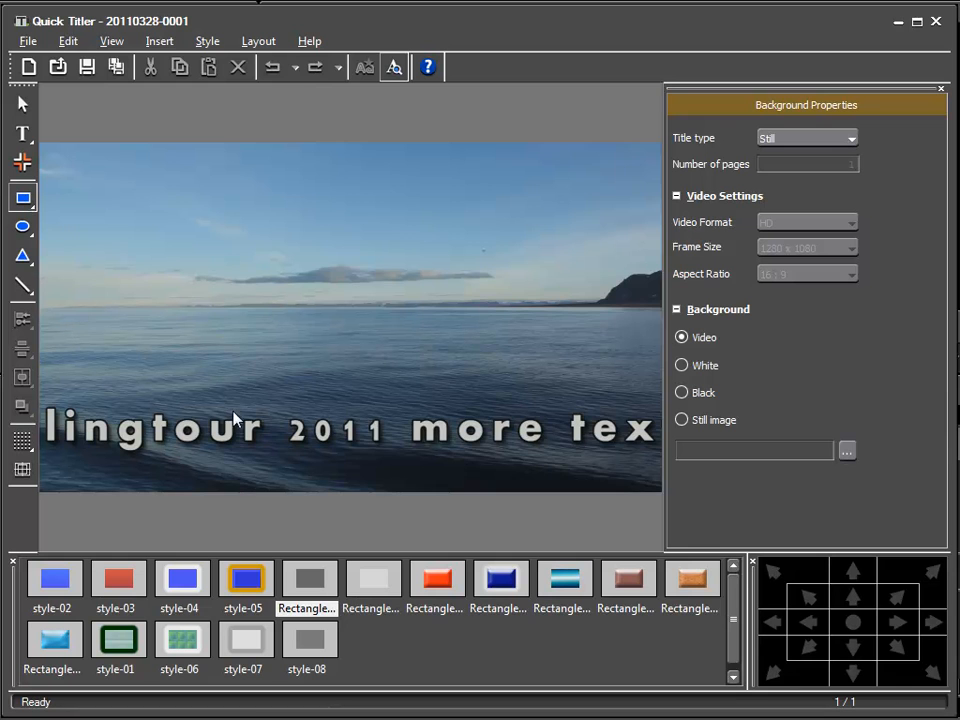
pyautogui.moveTo(214, 396); pyautogui.dragTo(670, 472)
pyautogui.moveTo(213, 431); pyautogui.dragTo(36, 431)
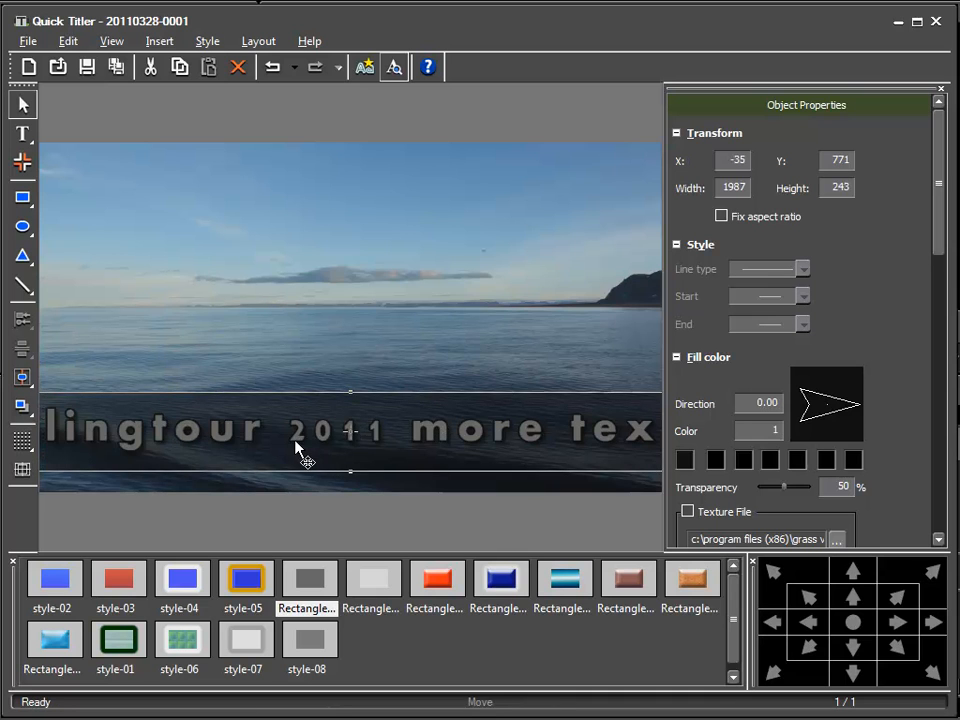
# Nudge the rectangle up to about Y 760, set its transparency to 32 %, and save the title.
pyautogui.moveTo(296, 438); pyautogui.dragTo(297, 435)
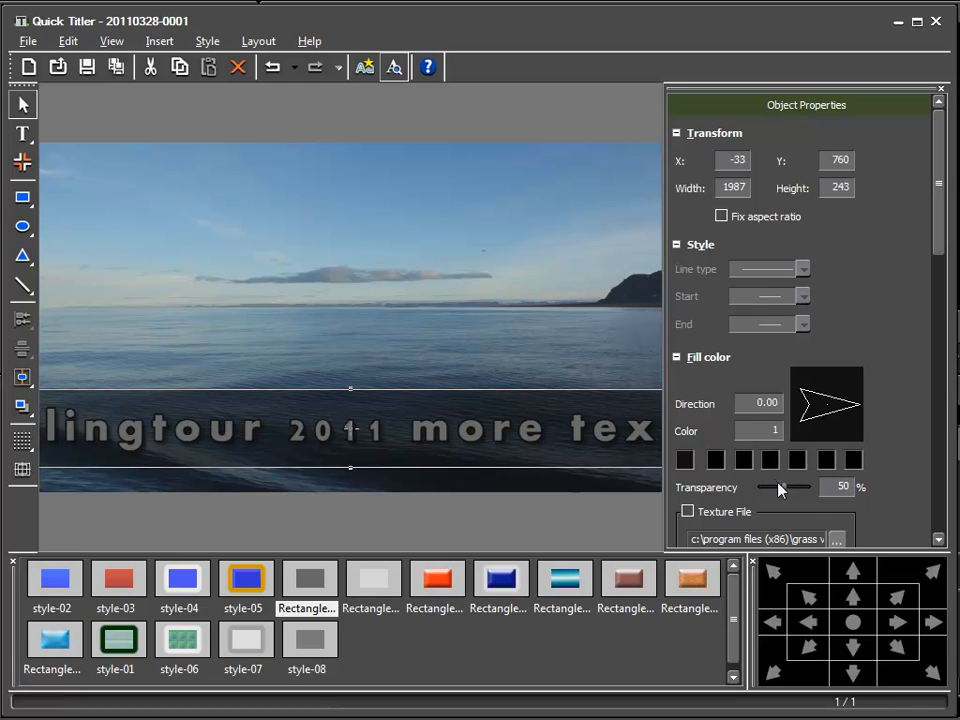
pyautogui.moveTo(783, 497); pyautogui.dragTo(772, 494)
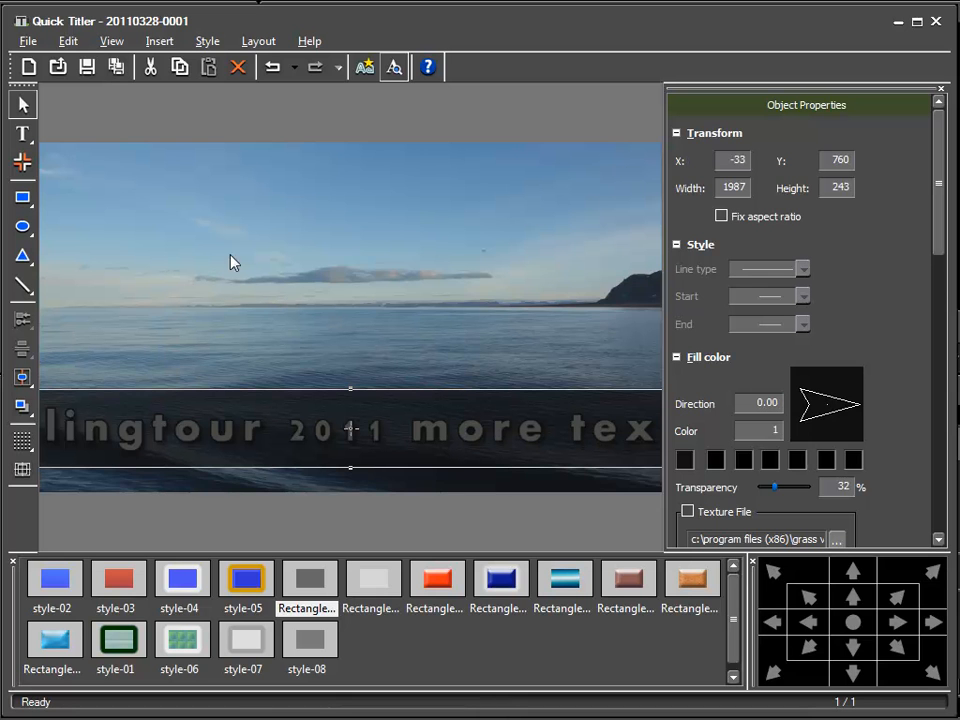
pyautogui.click(87, 66)
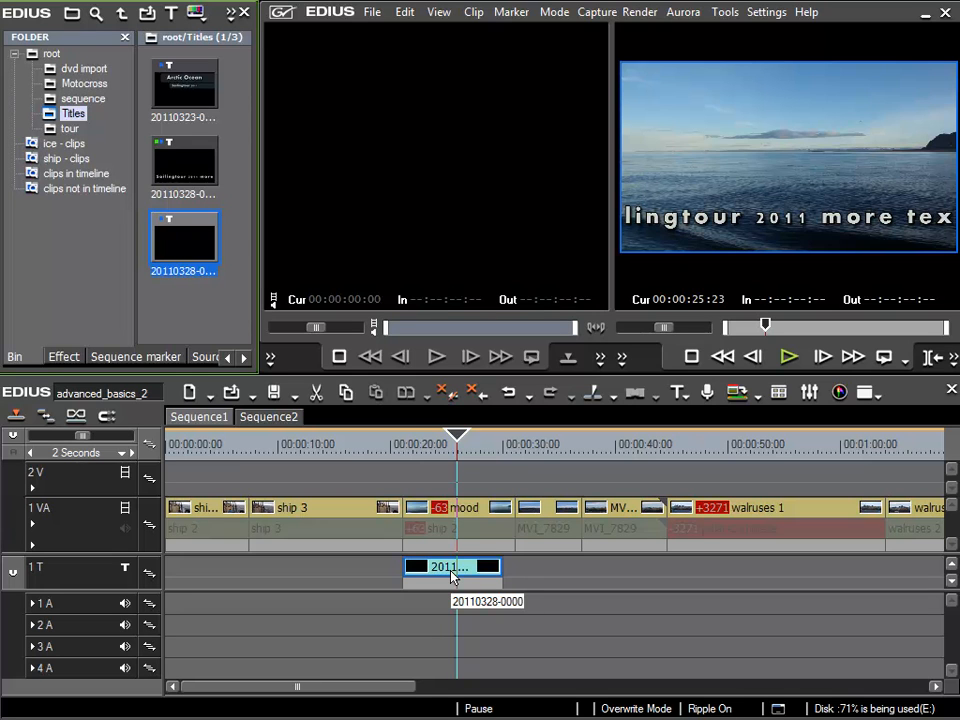
# Add one title track below the 1 T track and enlarge the title track area to show both tracks.
pyautogui.rightClick(70, 576)
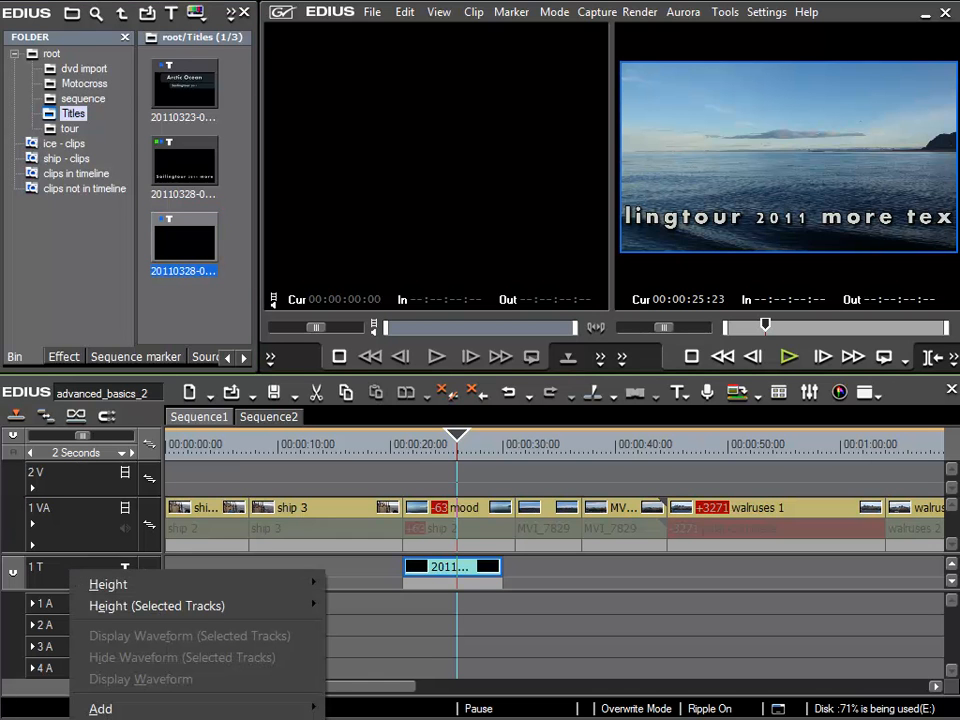
pyautogui.press('Escape')
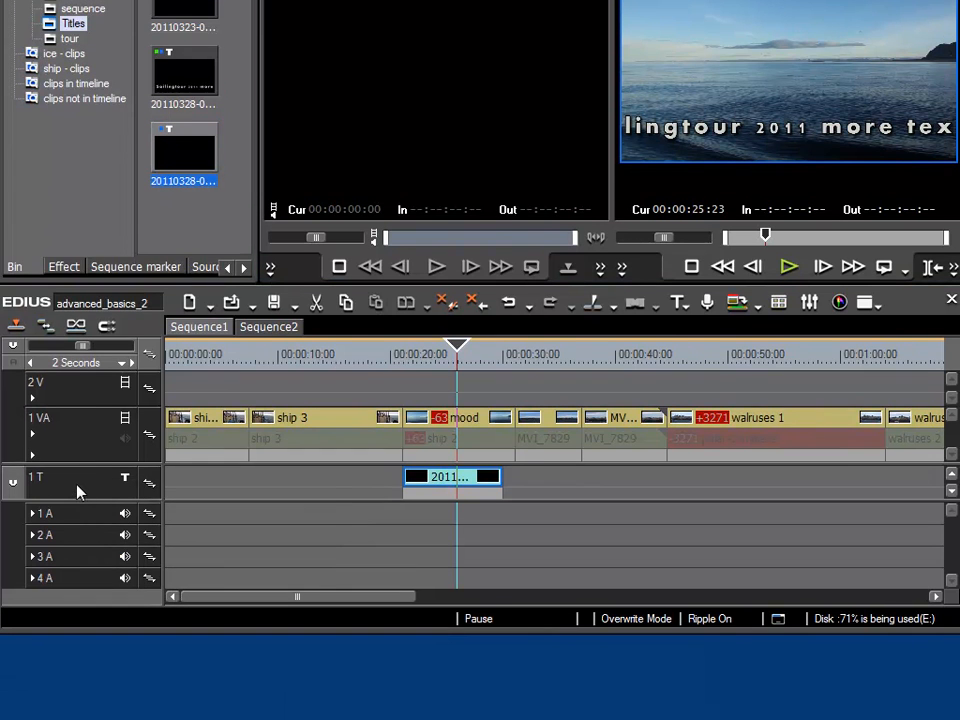
pyautogui.rightClick(77, 498)
pyautogui.moveTo(137, 622)
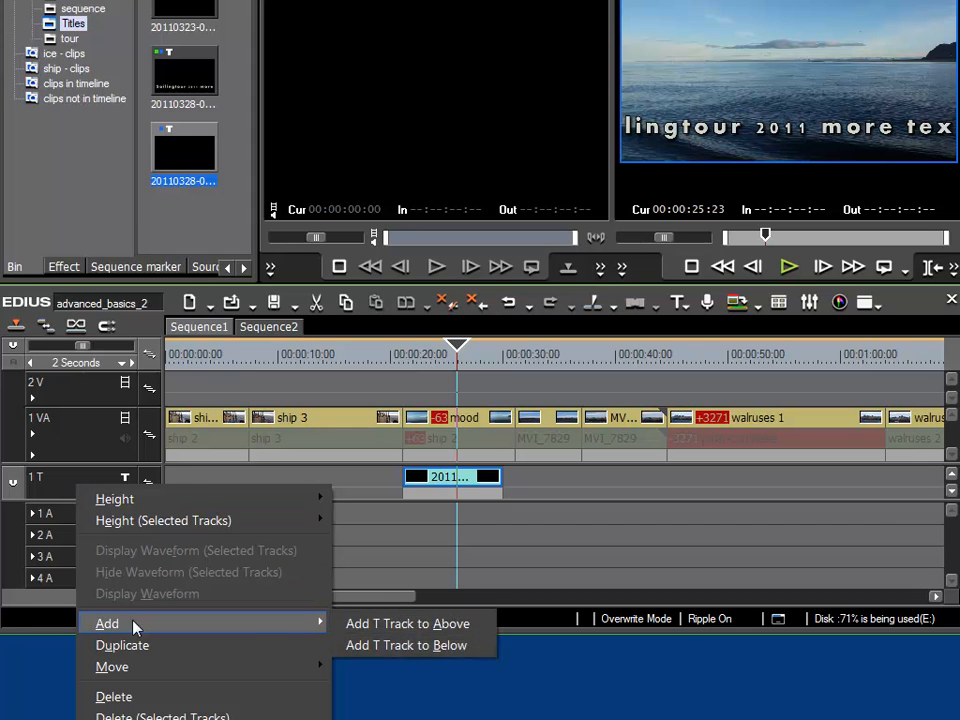
pyautogui.click(438, 624)
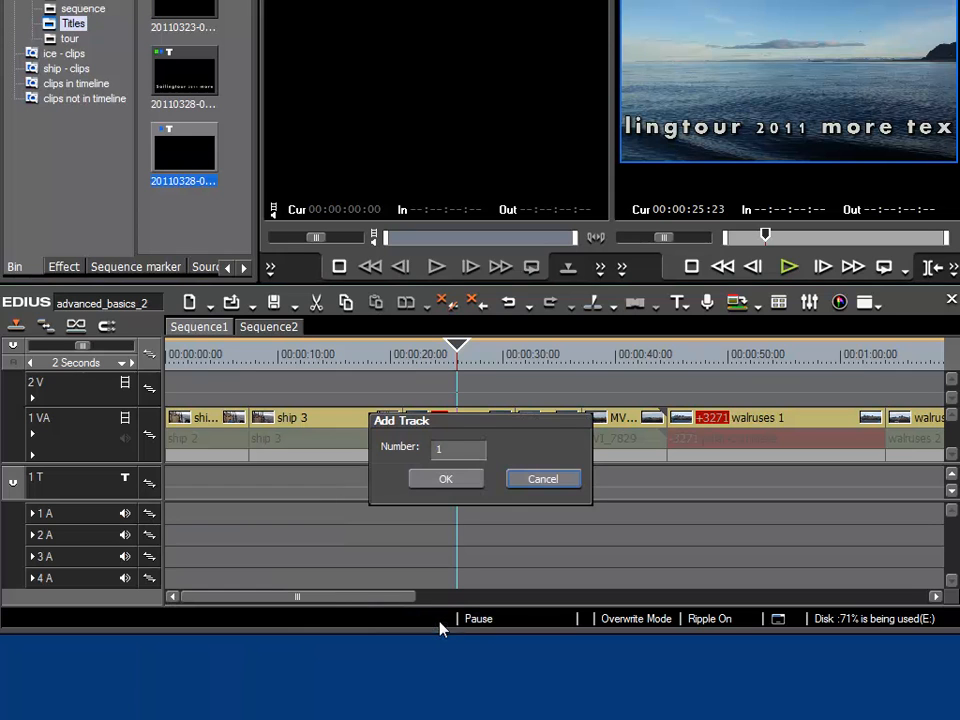
pyautogui.click(446, 478)
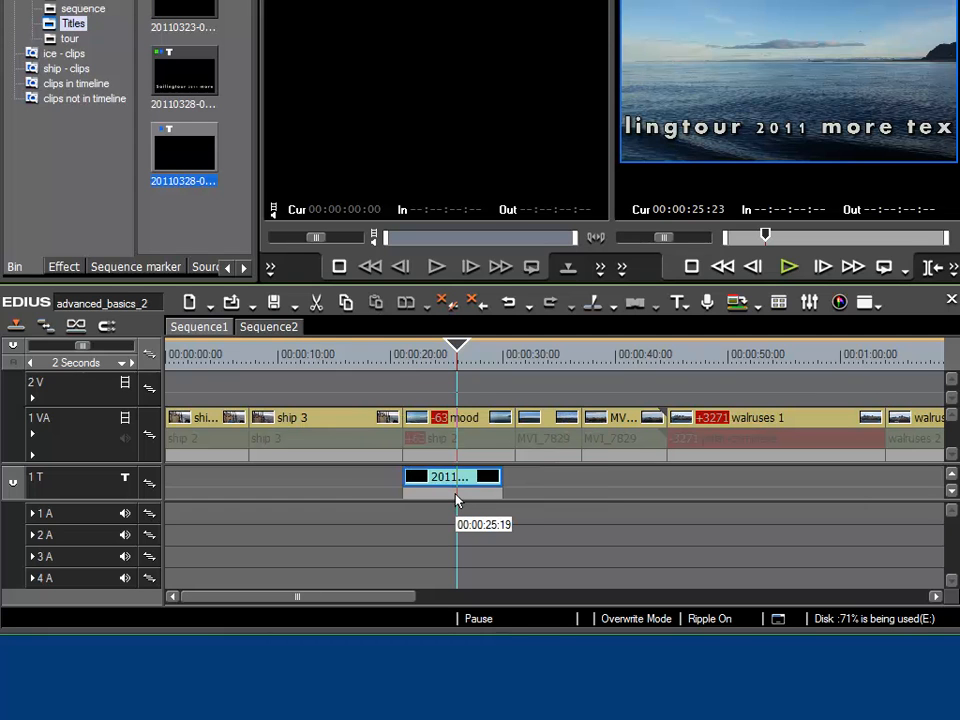
pyautogui.moveTo(606, 499); pyautogui.dragTo(598, 581)
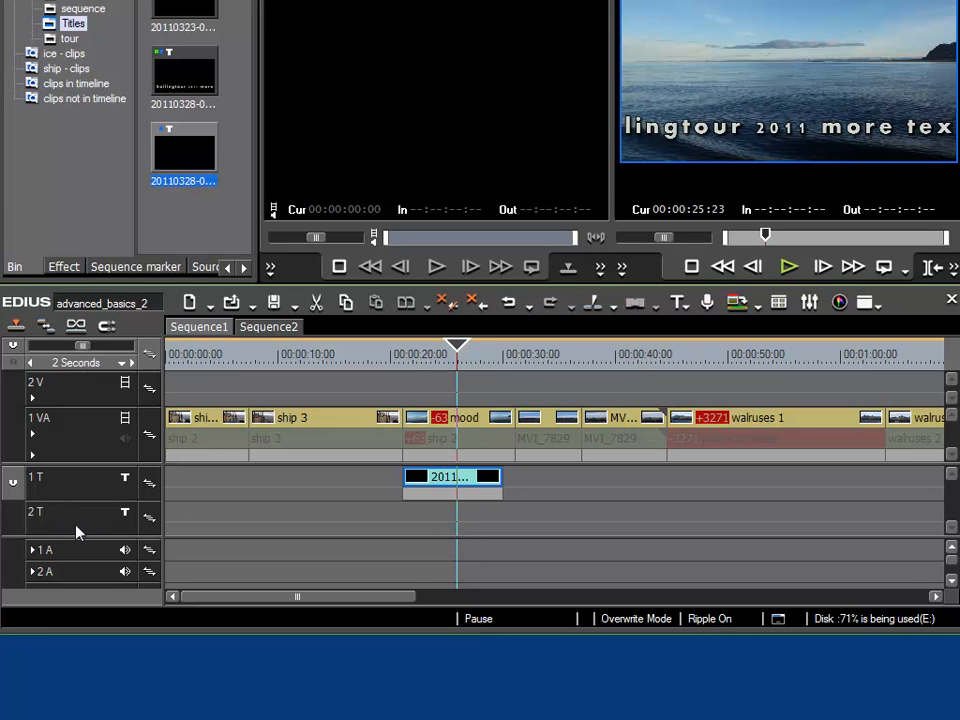
# Switch the title target to the 2 T track and place the new bar title there, directly beneath the crawl title clip.
pyautogui.click(188, 155)
pyautogui.moveTo(183, 157); pyautogui.dragTo(232, 178)
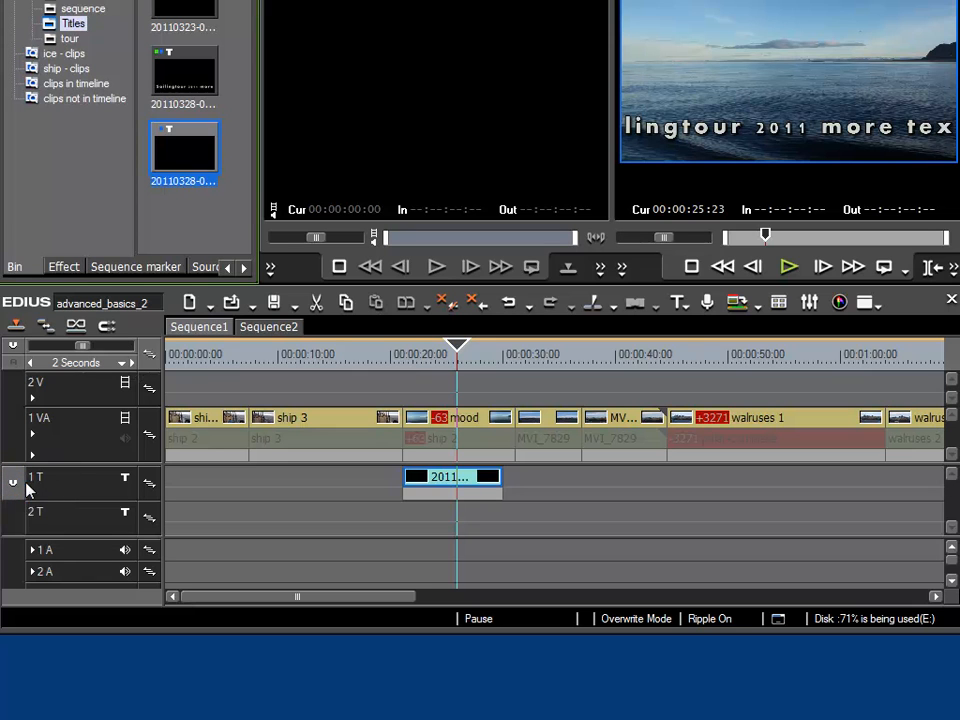
pyautogui.moveTo(16, 482); pyautogui.dragTo(15, 520)
pyautogui.moveTo(193, 153); pyautogui.dragTo(497, 524)
# Play both titles from 00:00:21:03 to check how the bar and the crawl text overlap.
pyautogui.moveTo(454, 352); pyautogui.dragTo(445, 358)
pyautogui.moveTo(423, 357); pyautogui.dragTo(406, 350)
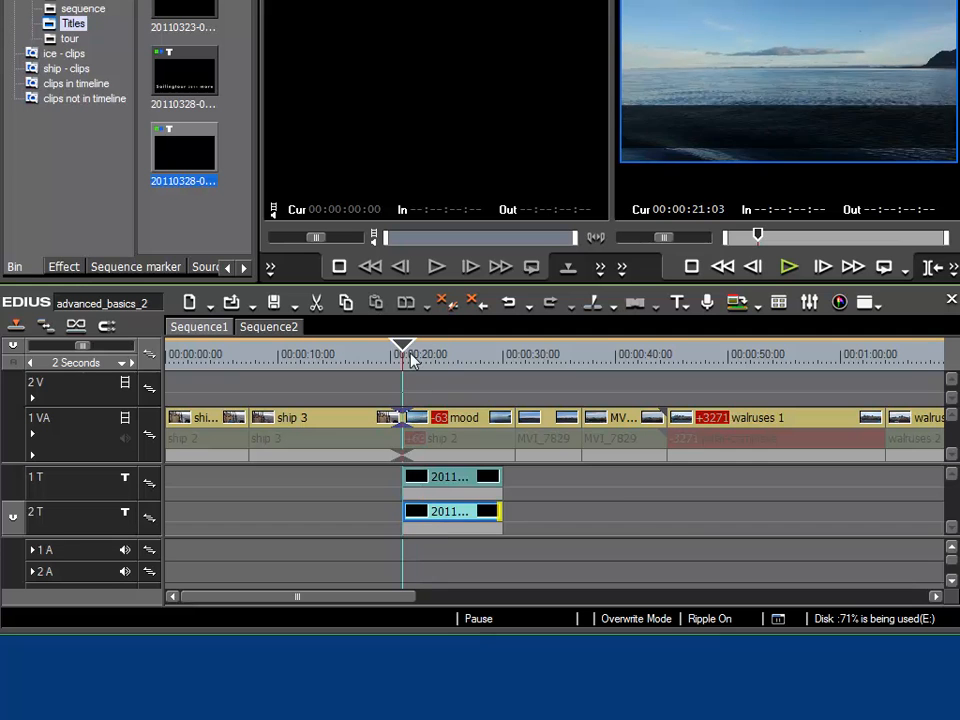
pyautogui.press('space')
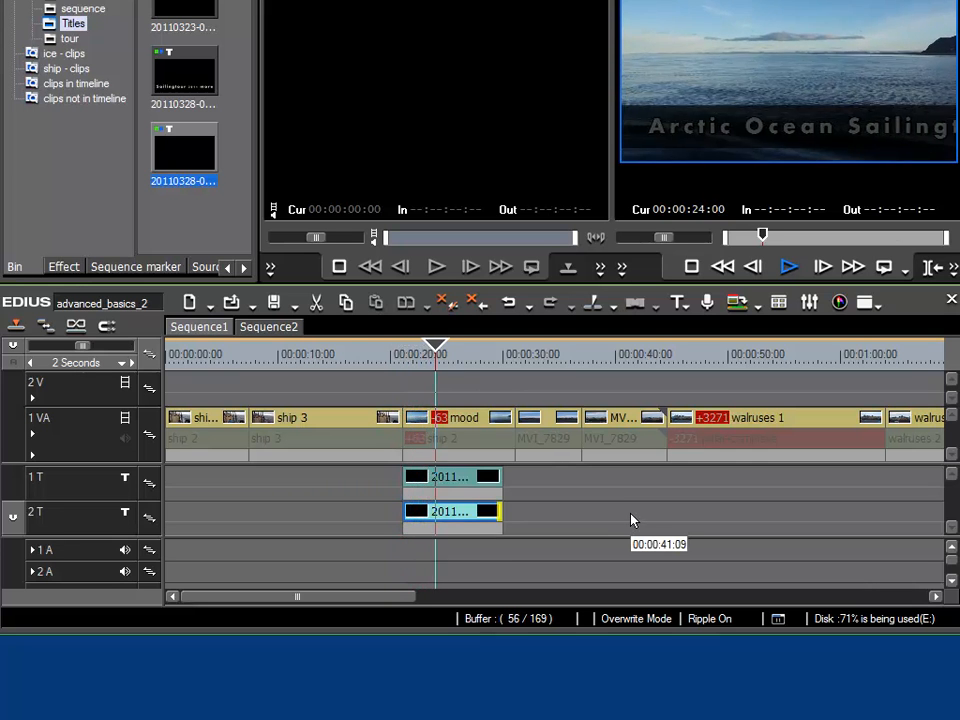
pyautogui.press('space')
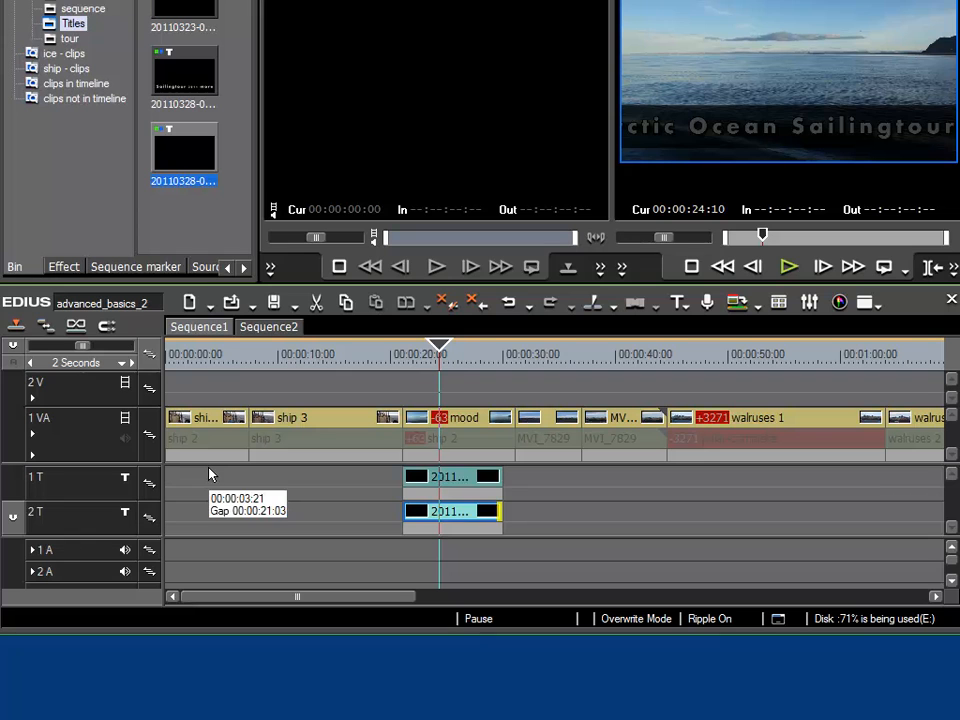
# Move the 2 T track with the bar title above the crawl title's track.
pyautogui.moveTo(88, 529); pyautogui.dragTo(90, 489)
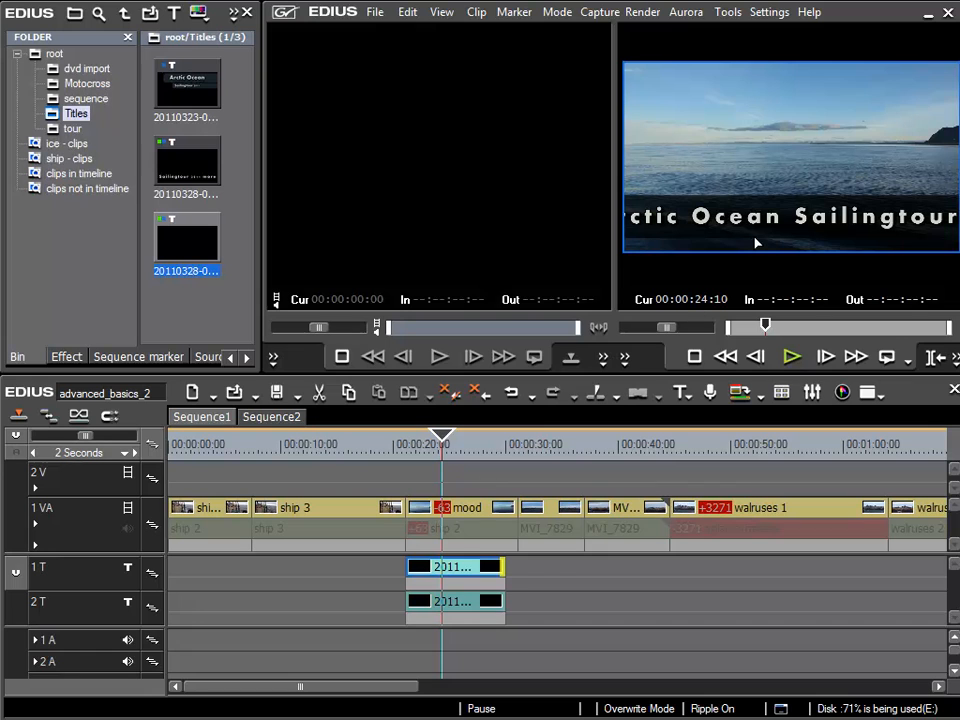
# Play the reordered bar and crawl titles from 00:00:21:03, and switch the preview monitor to Single Mode.
pyautogui.click(407, 452)
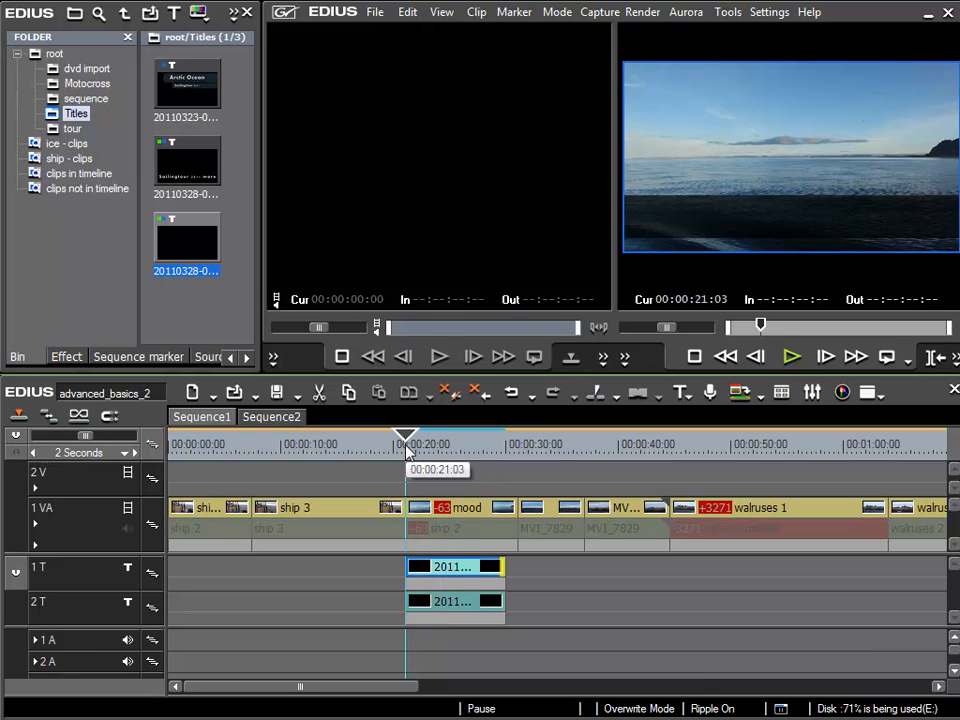
pyautogui.press('space')
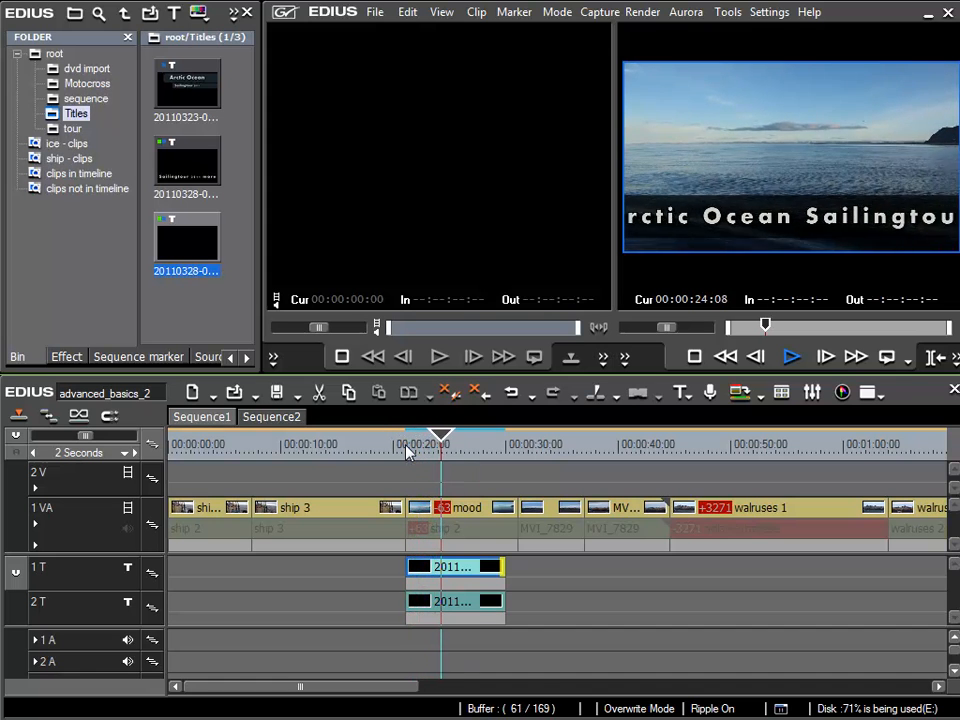
pyautogui.press('space')
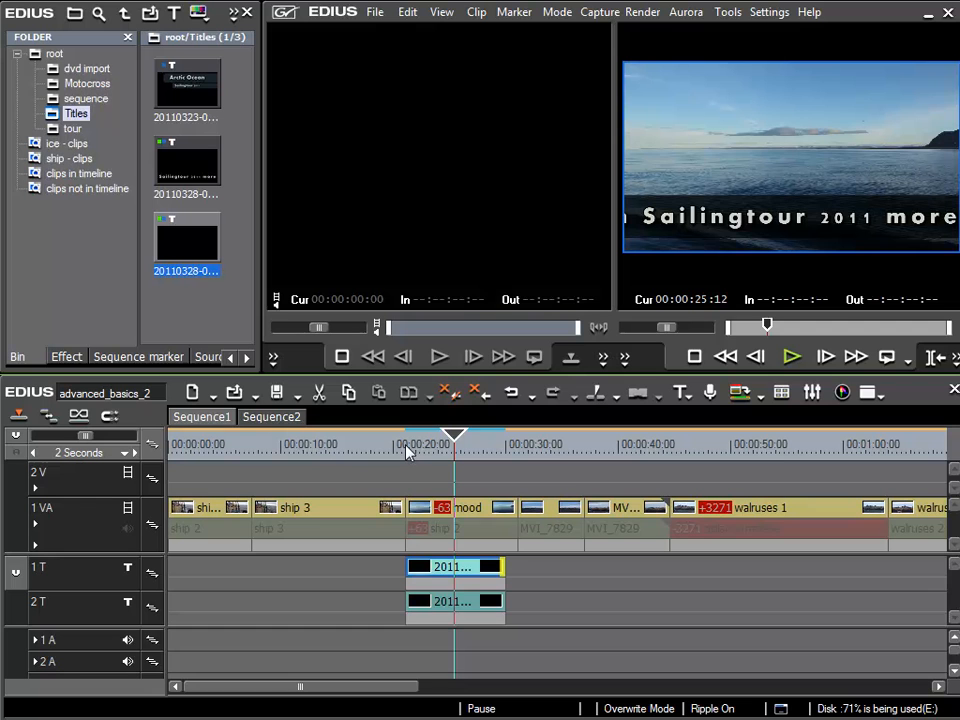
pyautogui.click(441, 12)
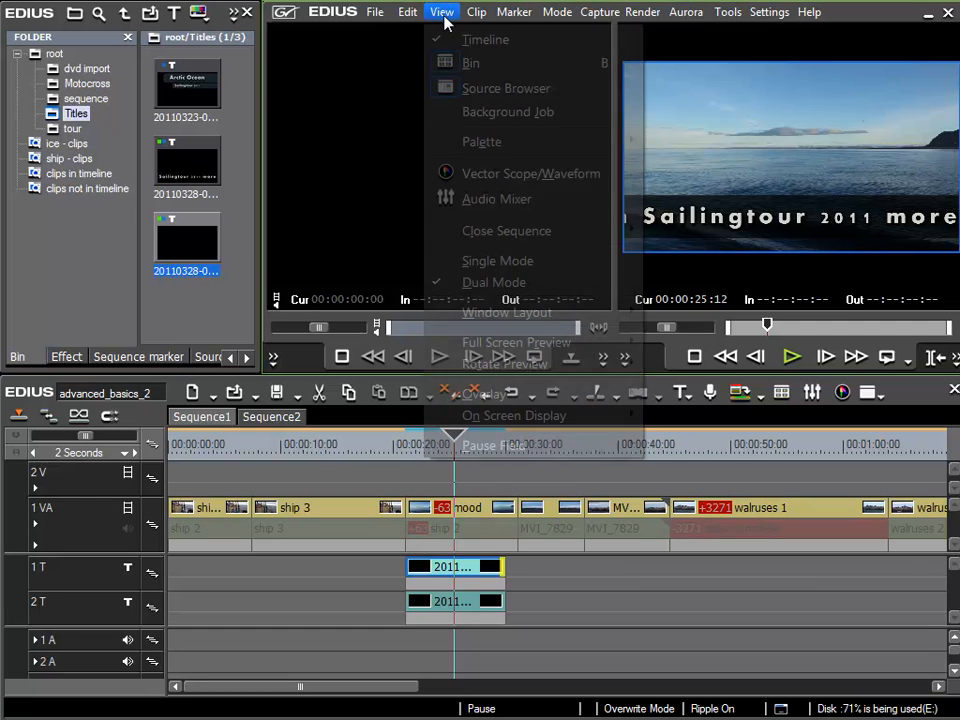
pyautogui.click(495, 260)
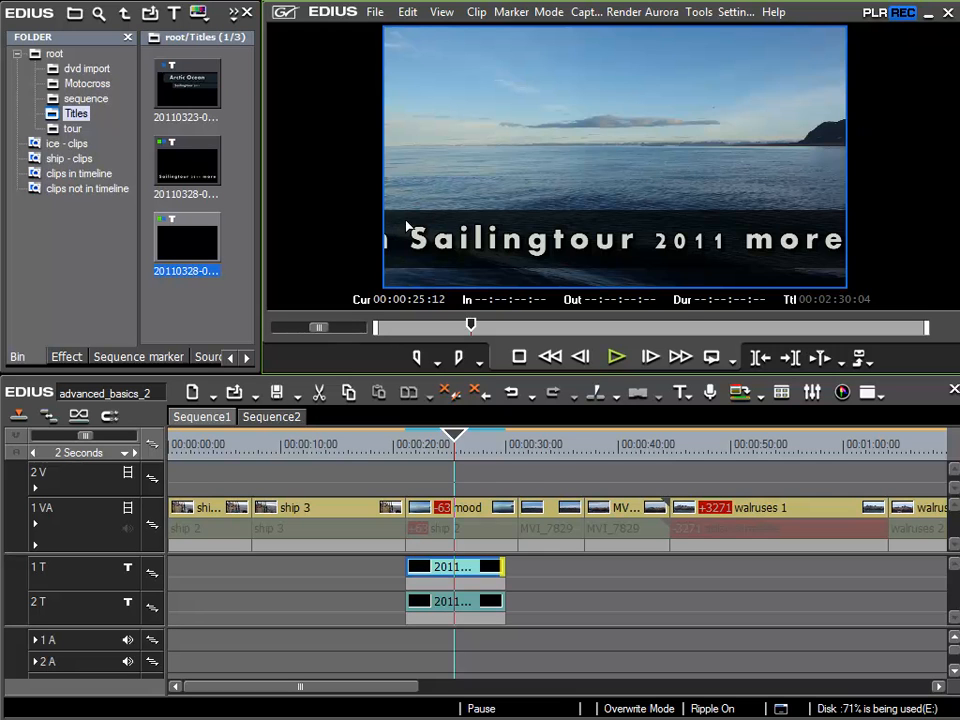
# Open the bar title on the 1 T track for editing, set the rectangle's fill transparency to 56%, and save it.
pyautogui.click(474, 568)
pyautogui.doubleClick(474, 568)
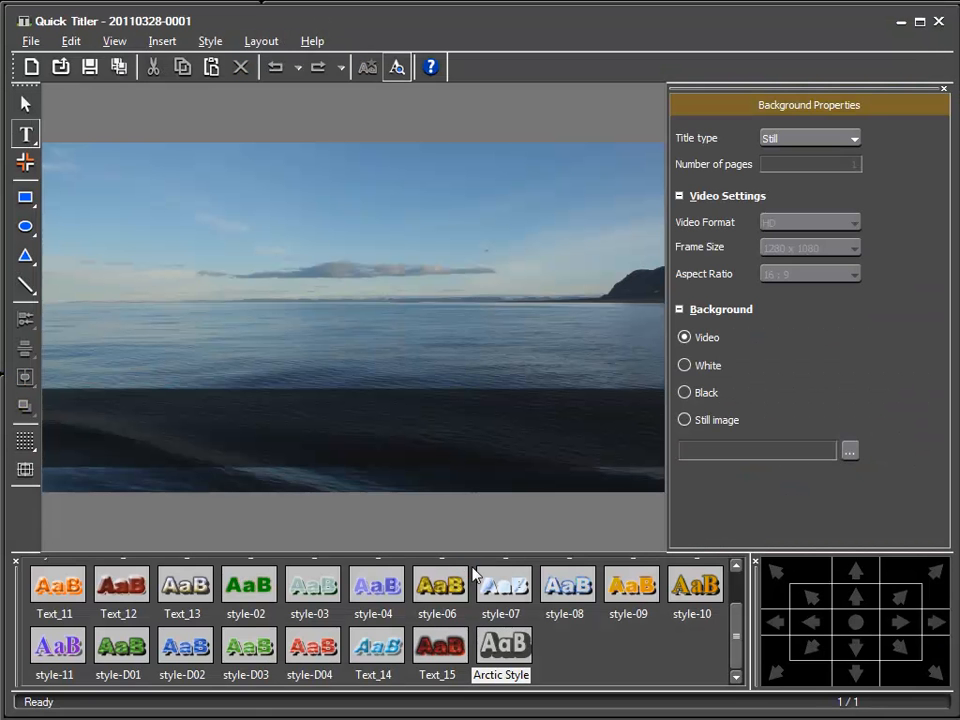
pyautogui.click(274, 414)
pyautogui.moveTo(940, 212); pyautogui.dragTo(940, 280)
pyautogui.moveTo(784, 269); pyautogui.dragTo(791, 273)
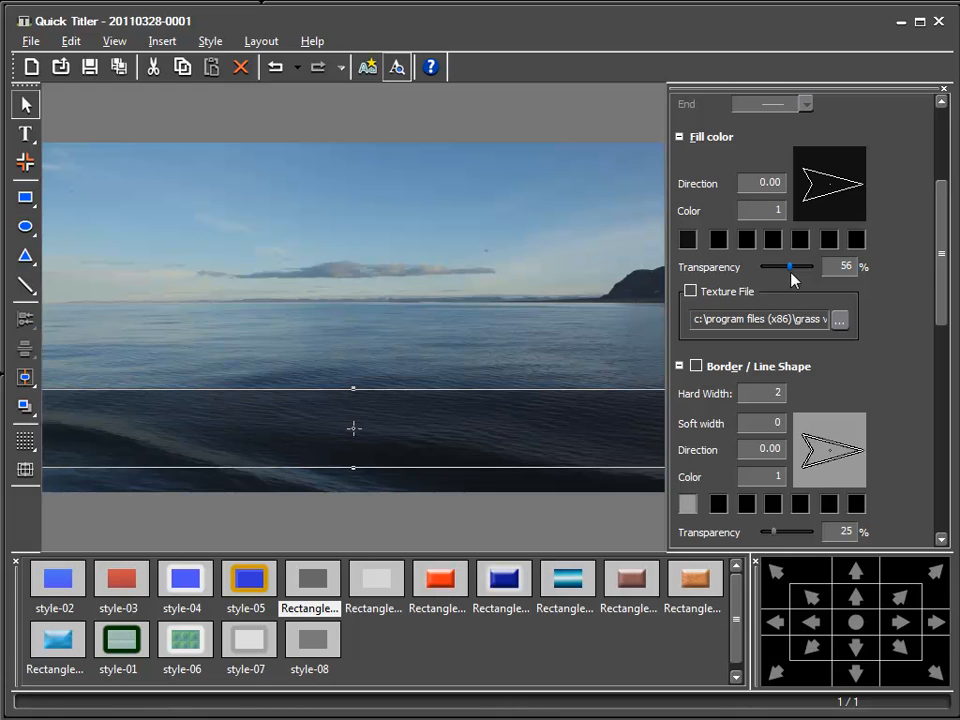
pyautogui.click(92, 68)
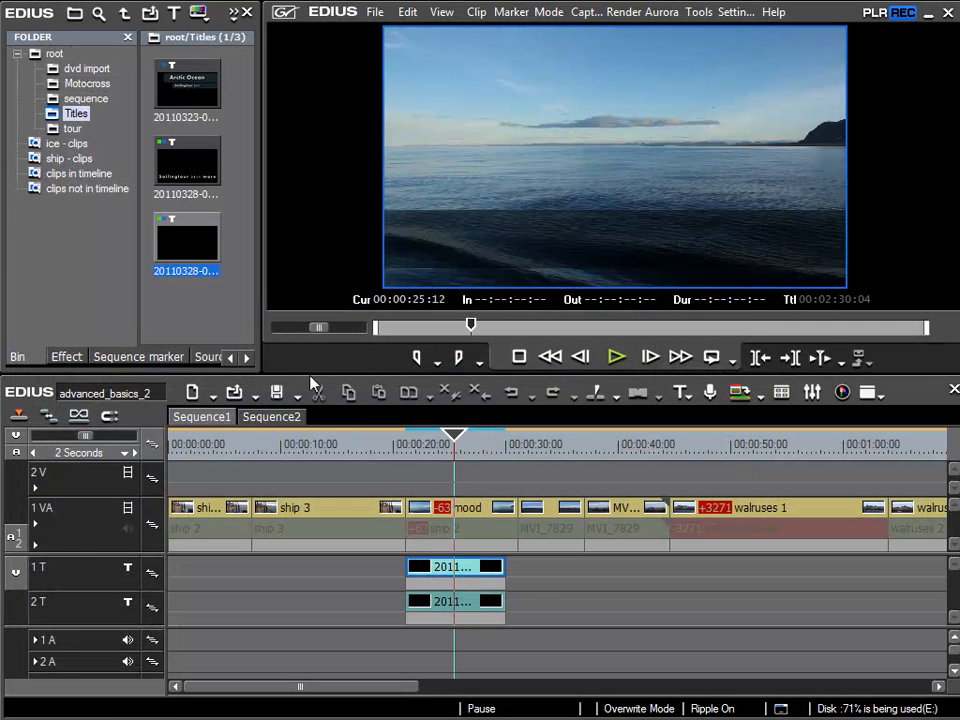
# Play the sequence again from 00:00:21:03 to check the crawl text over the more transparent bar.
pyautogui.click(407, 458)
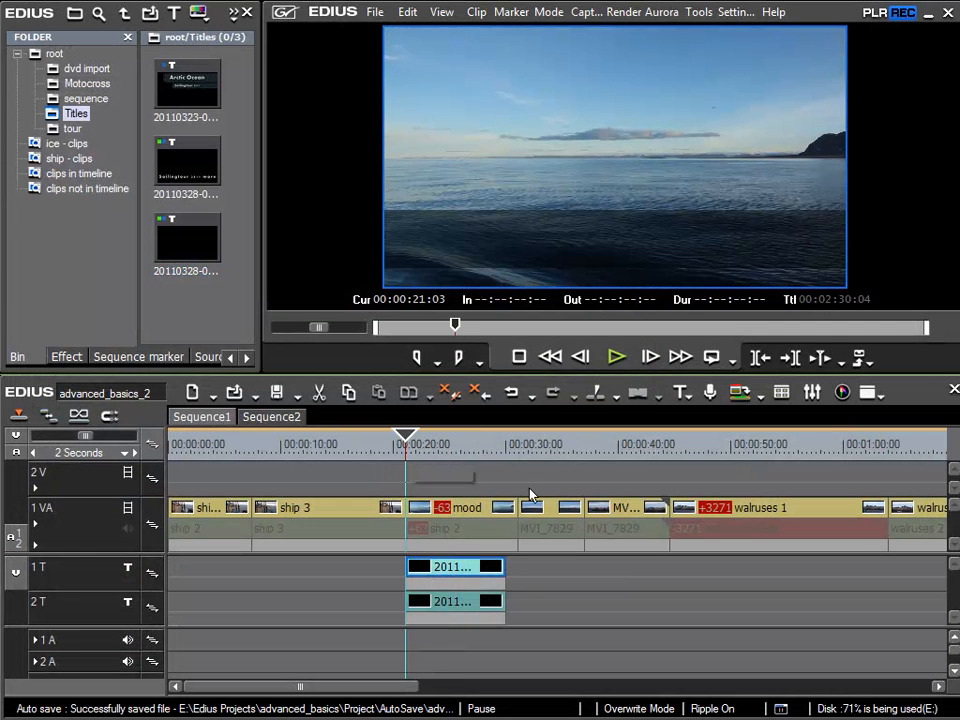
pyautogui.press('space')
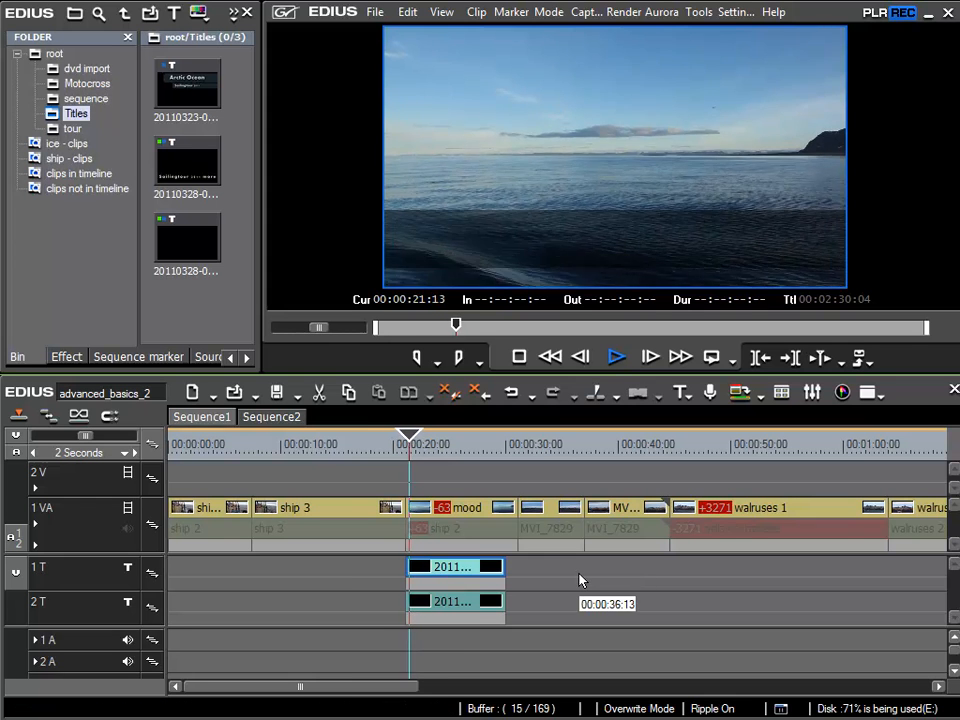